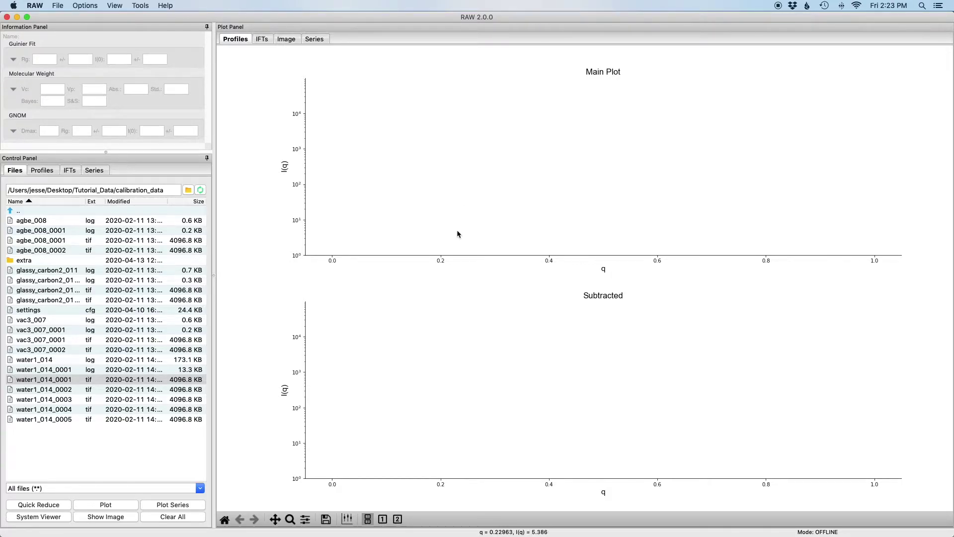
Load the header values of agbe_008_0001.tif into the Image/Header Format options, review them and apply the settings
left_click(85, 6)
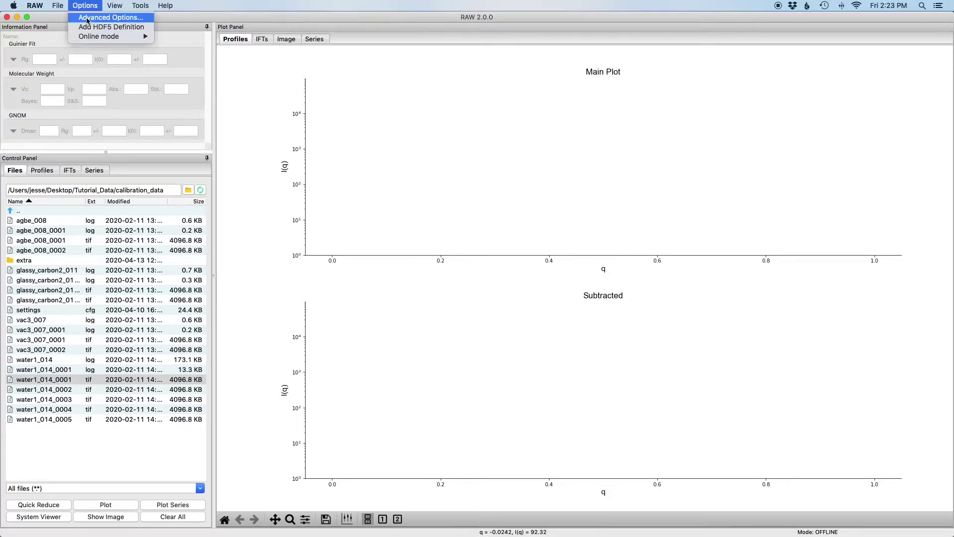
left_click(102, 17)
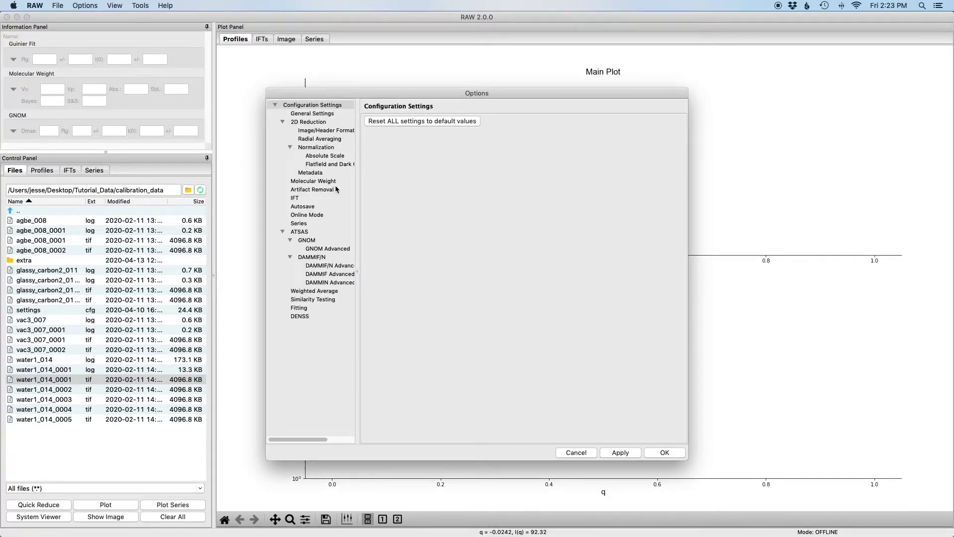
left_click(333, 131)
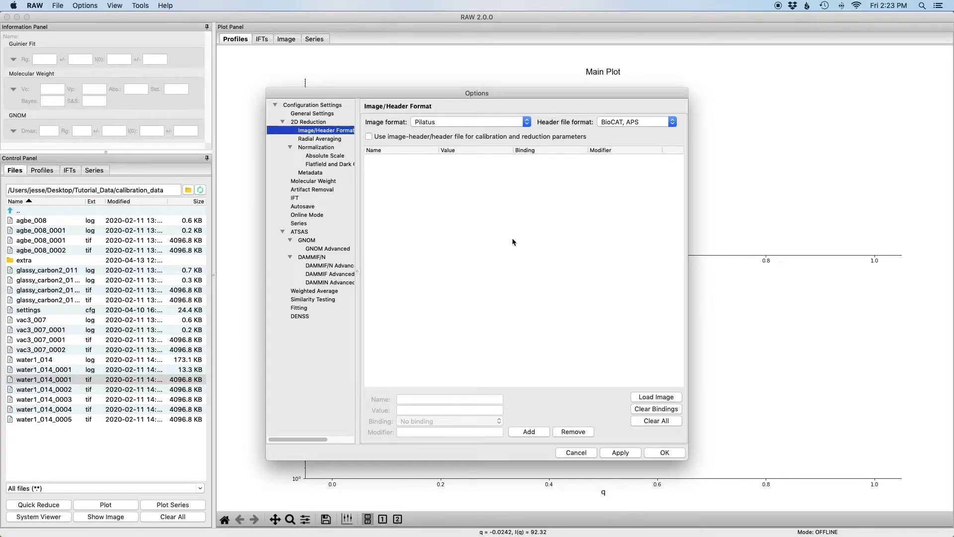
left_click(657, 398)
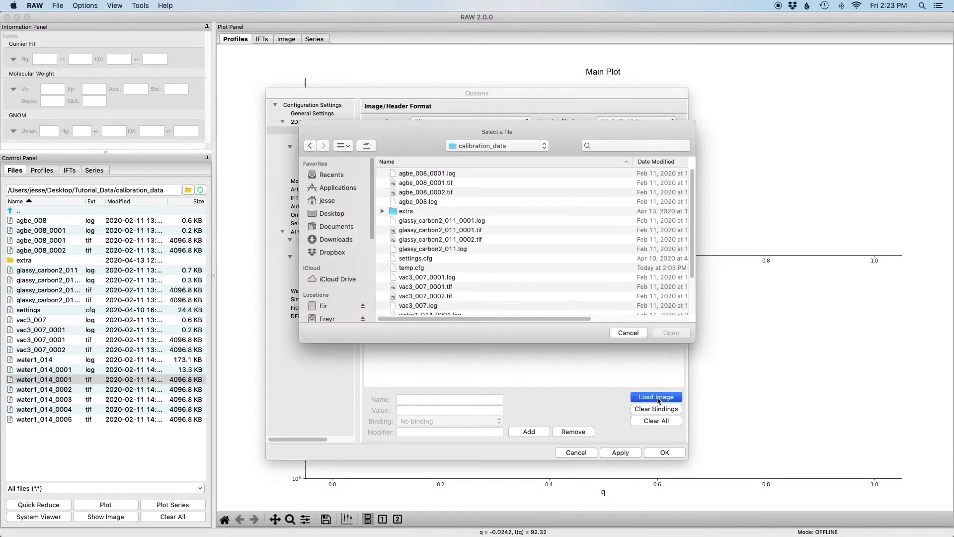
double_click(448, 186)
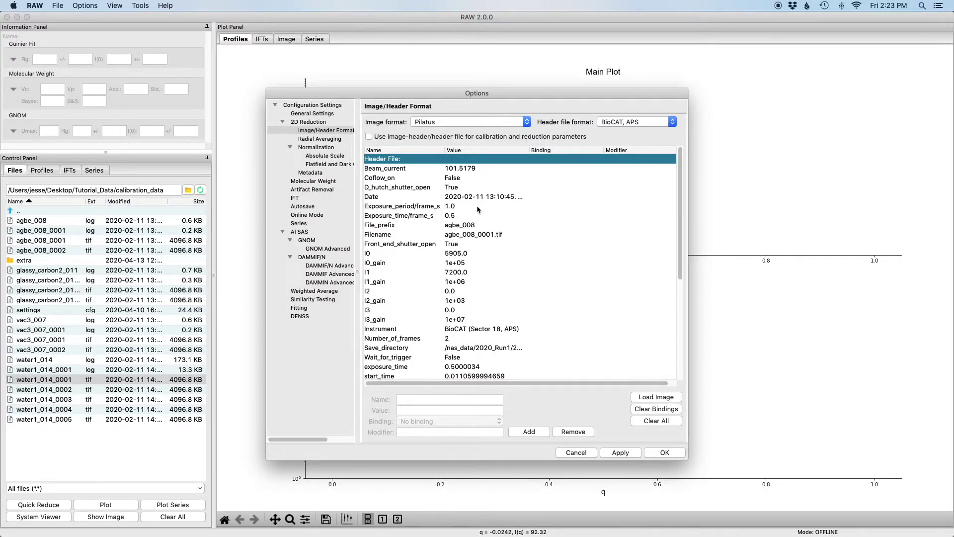
scroll(471, 192, "down", 5)
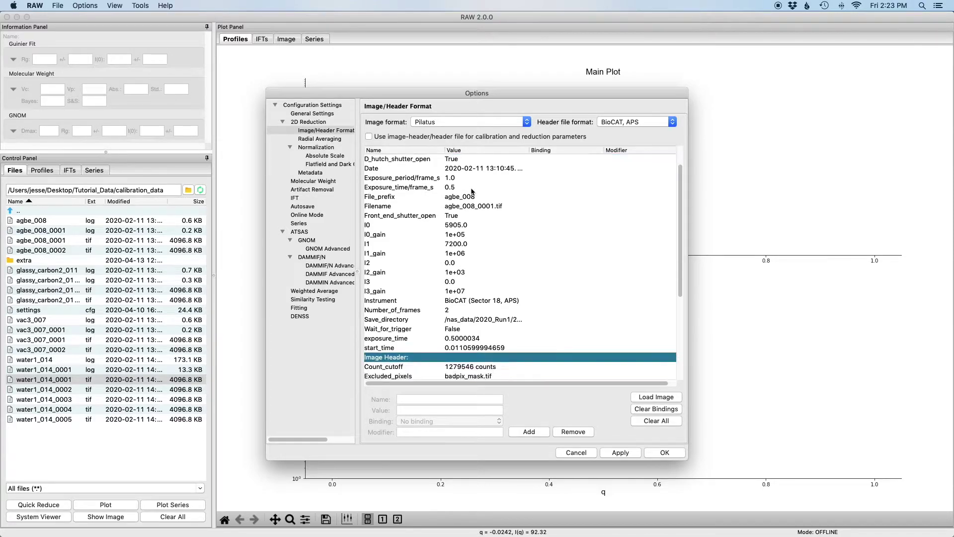
scroll(471, 189, "down", 1)
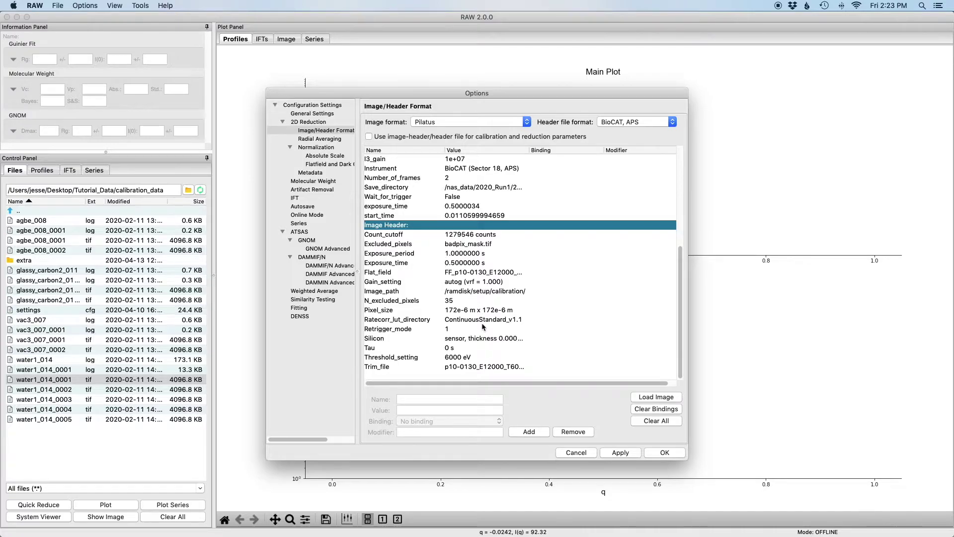
scroll(484, 351, "up", 5)
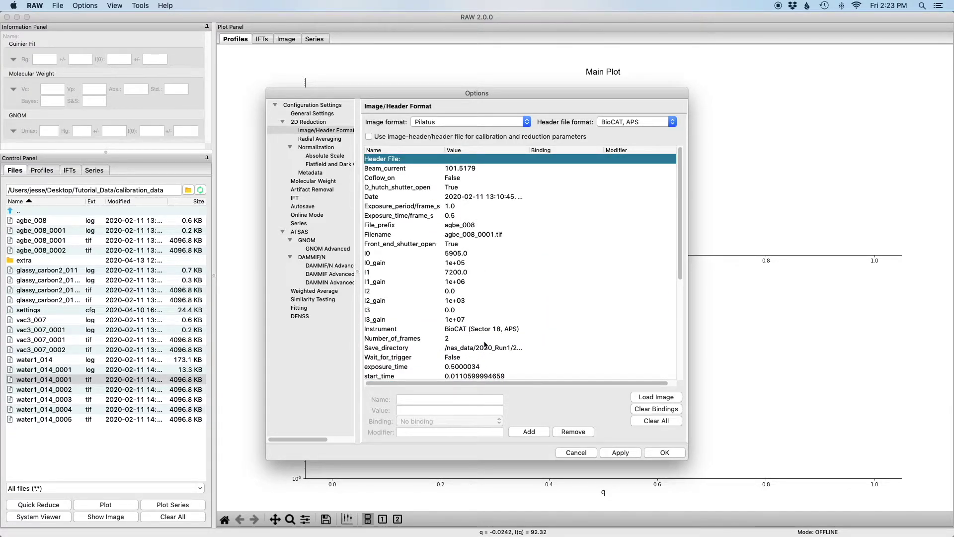
left_click(620, 453)
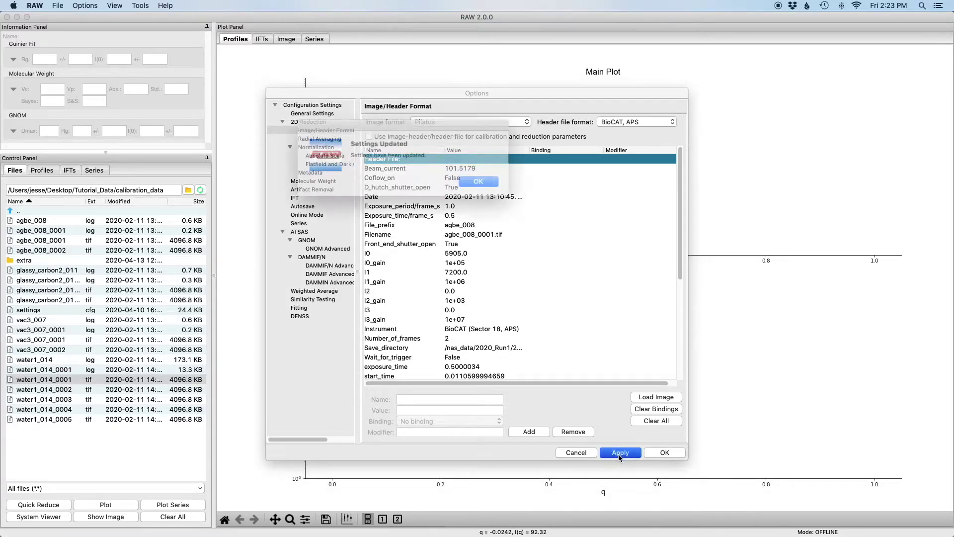
left_click(476, 185)
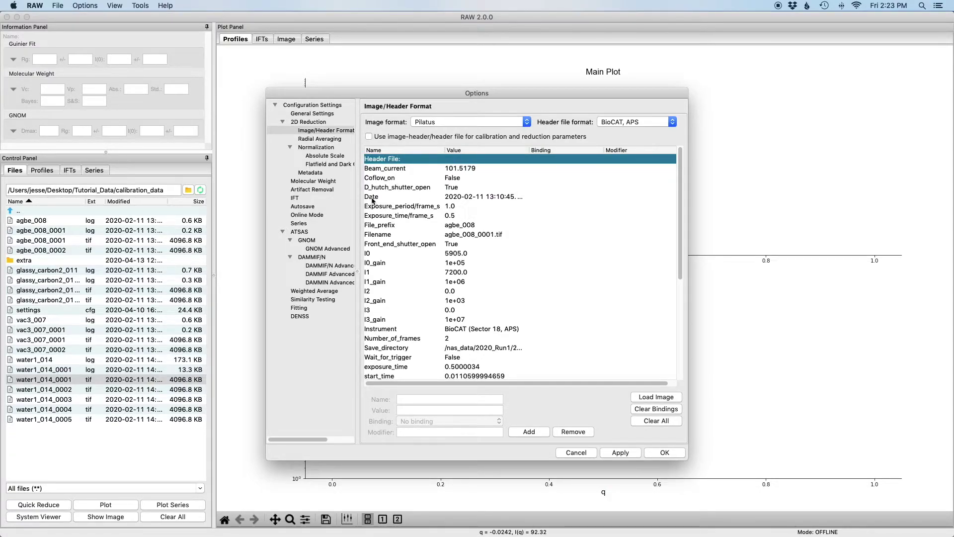
Set up a normalization expression that divides by I1 and calculate its value for the loaded image
left_click(328, 149)
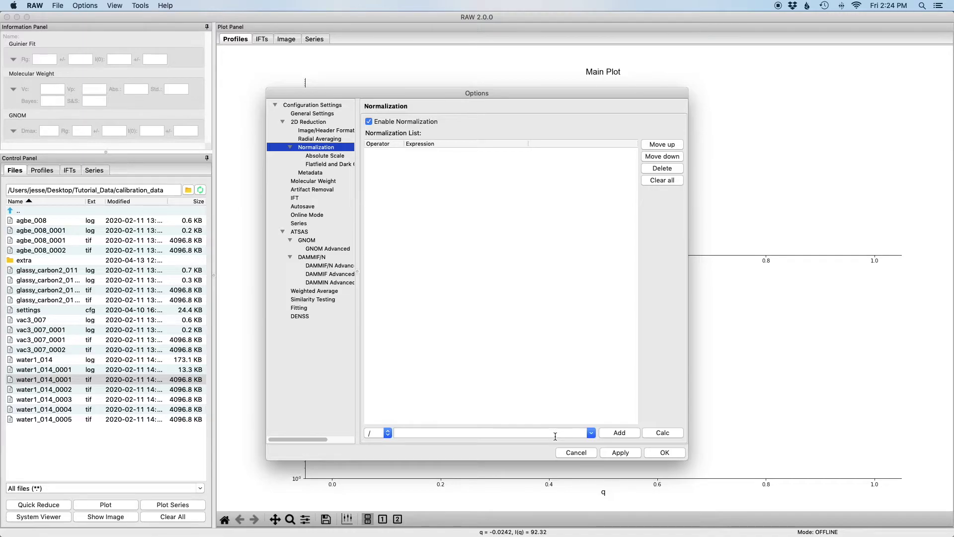
left_click(591, 433)
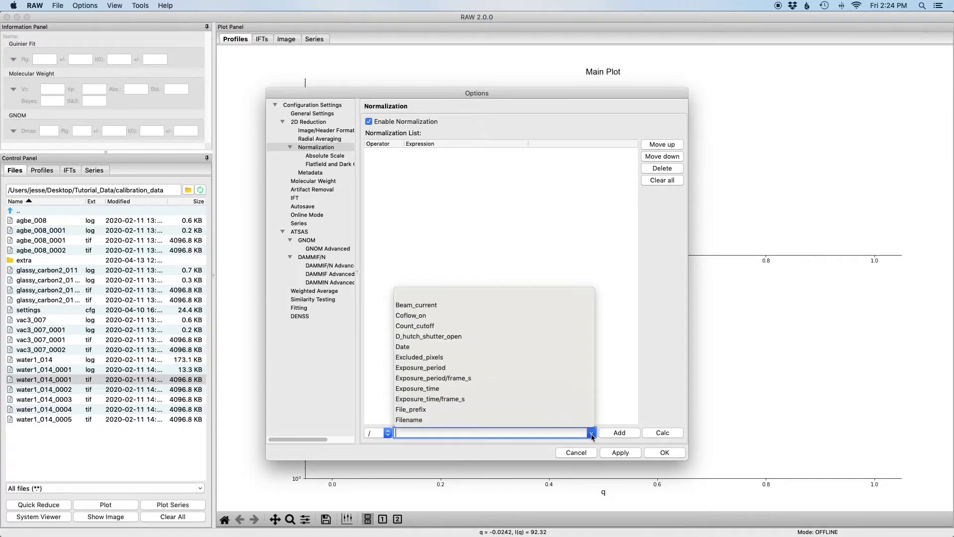
scroll(530, 379, "down", 5)
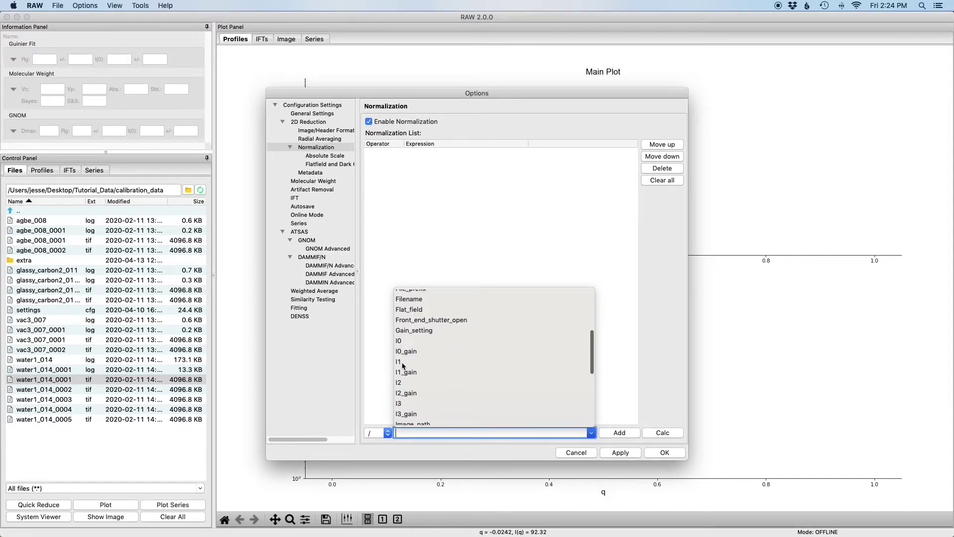
left_click(402, 362)
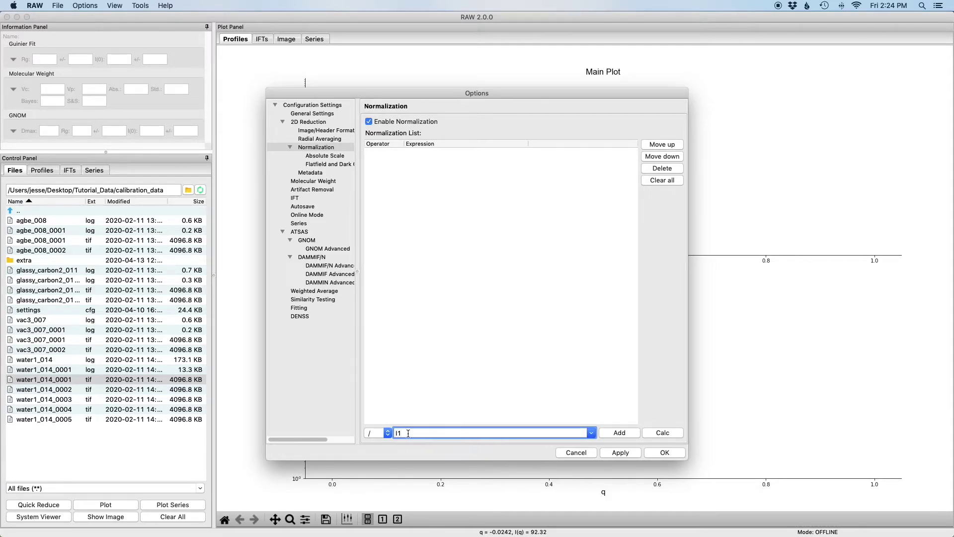
left_click(387, 434)
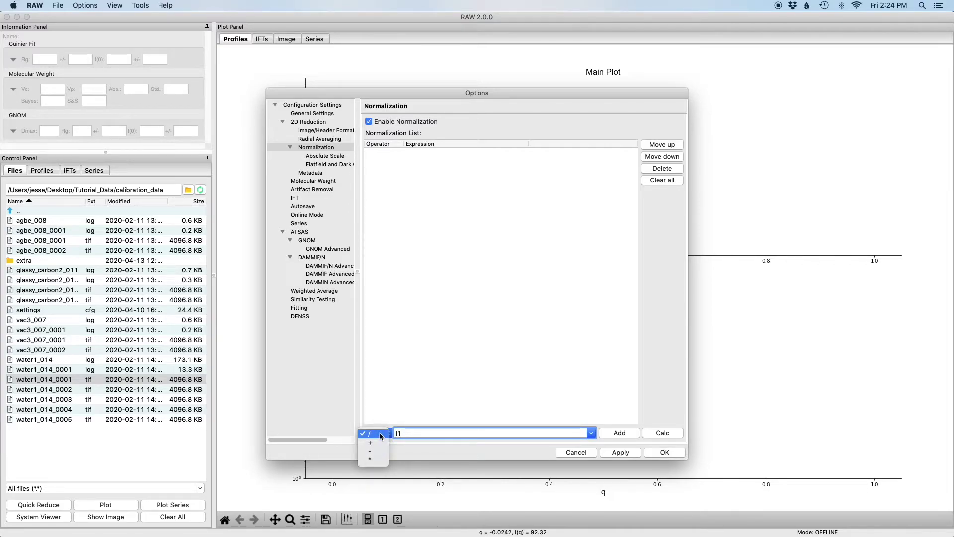
left_click(381, 435)
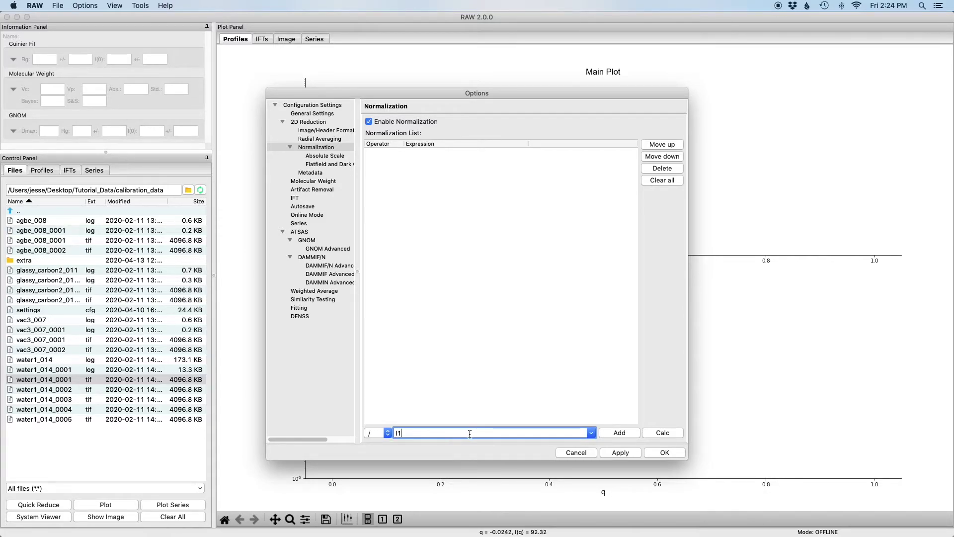
left_click(663, 433)
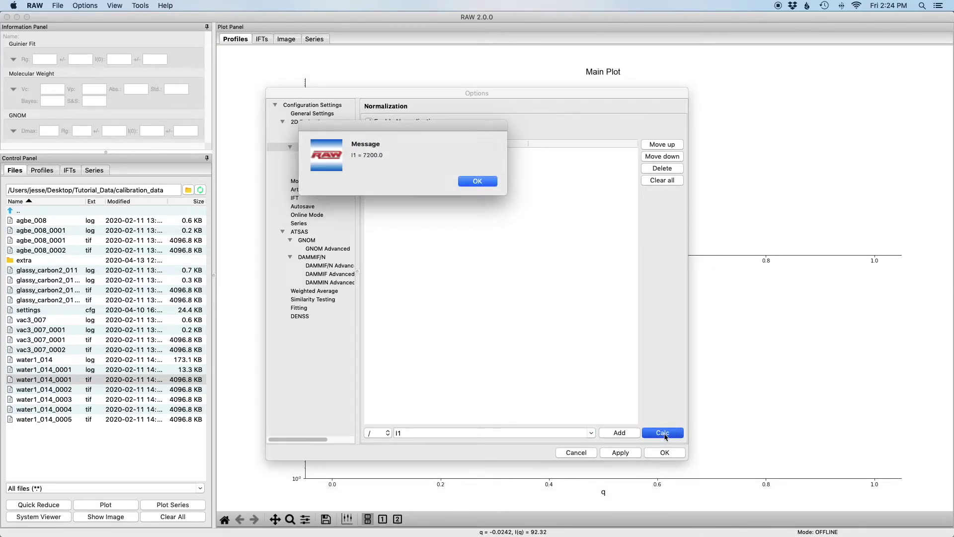
left_click(477, 182)
Add the division by I1 to the normalization list and accept the options
left_click(408, 432)
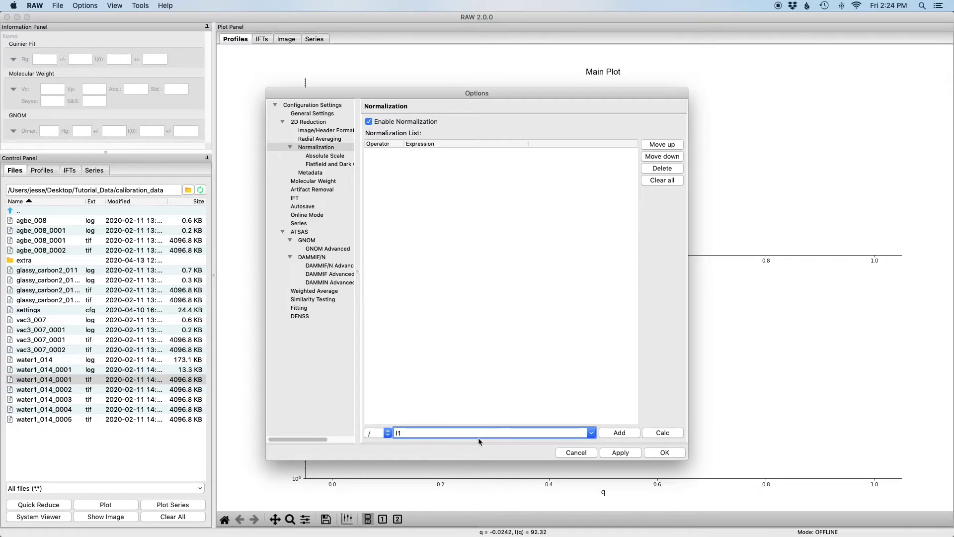
left_click(619, 433)
left_click(464, 153)
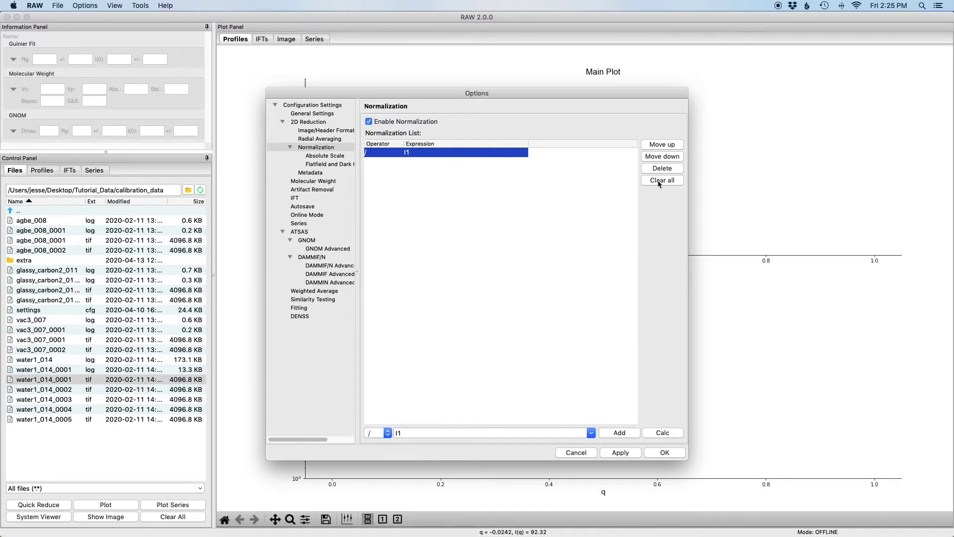
left_click(528, 184)
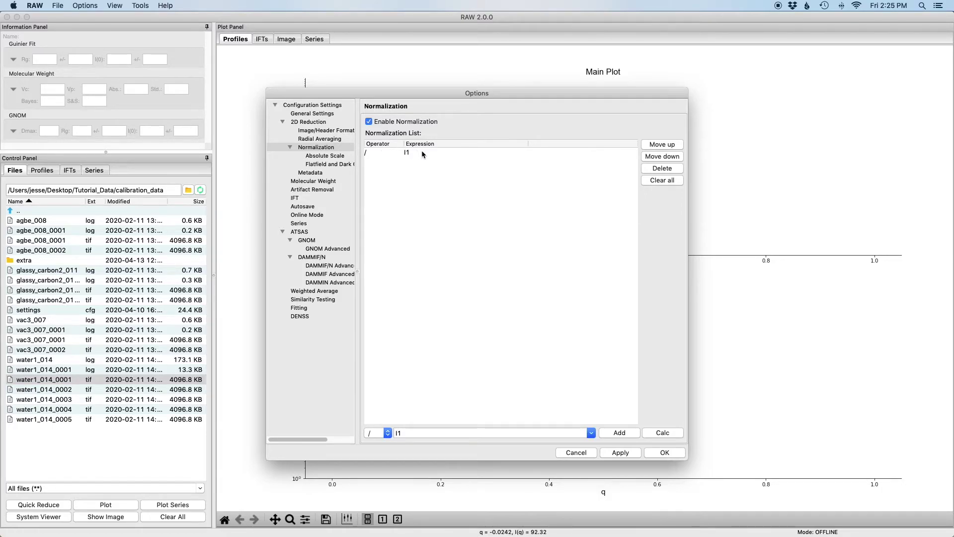
left_click(668, 452)
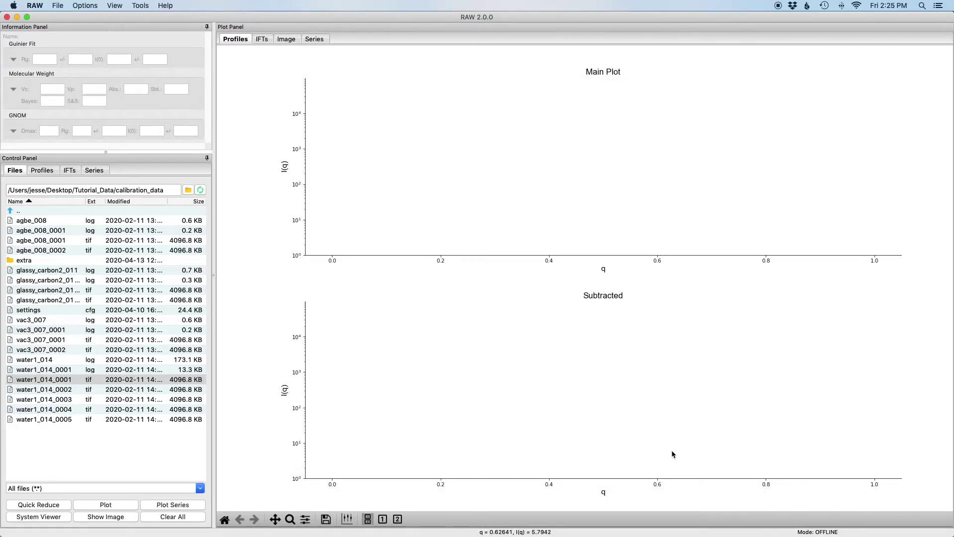
Plot agbe_008_0001.tif and expand its profile entry to show the q-range controls
double_click(55, 242)
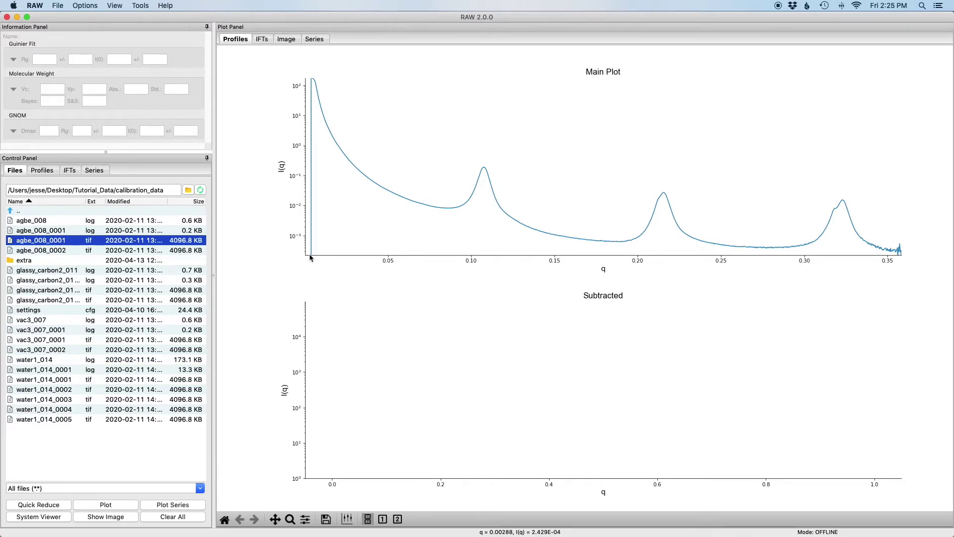
left_click(49, 172)
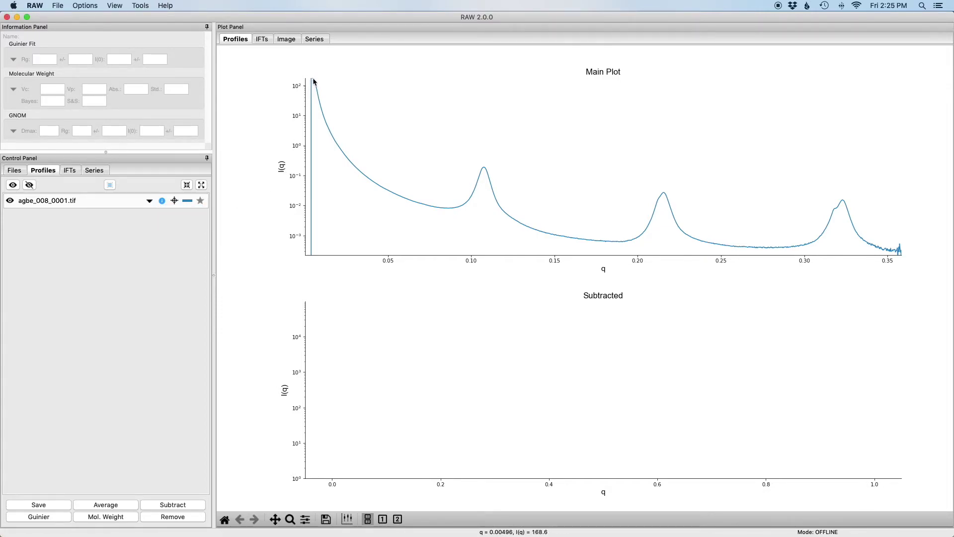
left_click(149, 201)
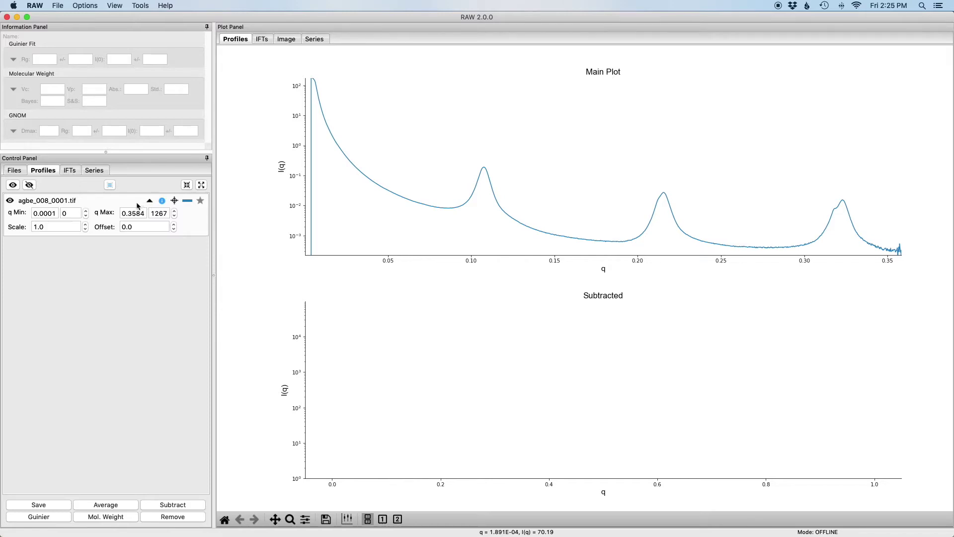
Raise the q Min point index of the agbe_008_0001.tif profile to 13, trimming the points behind the beamstop
left_click(85, 212)
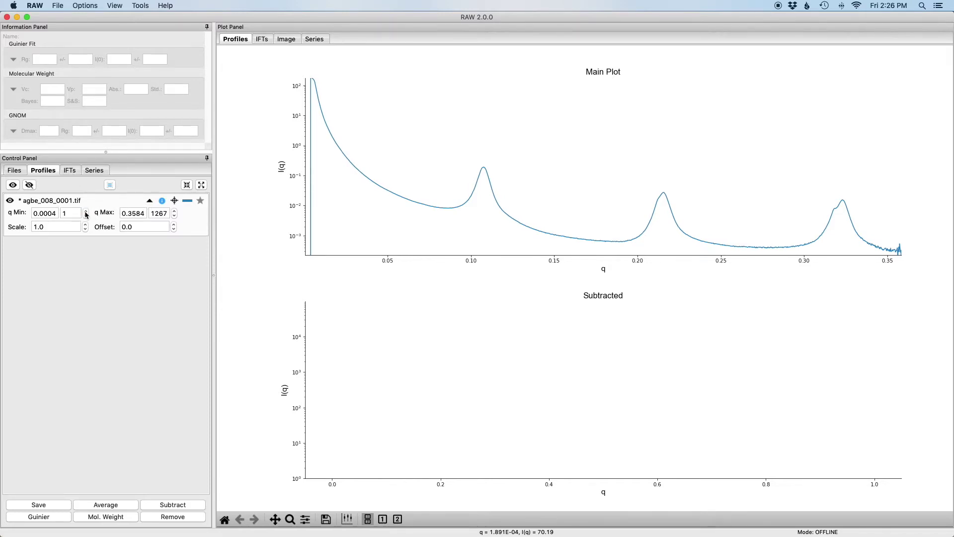
left_click(86, 211)
left_click(85, 211)
left_click(86, 212)
left_click(86, 211)
left_click(85, 212)
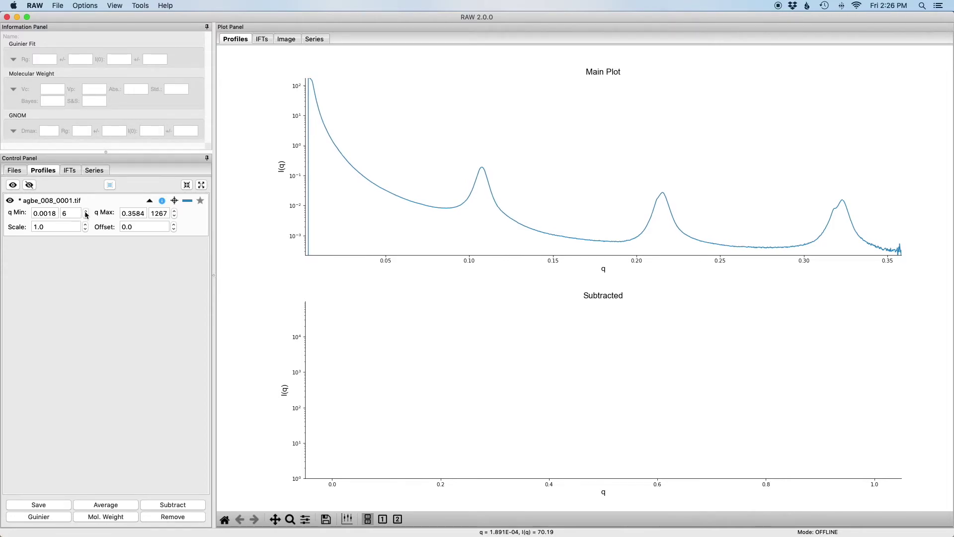
left_click(85, 212)
left_click(85, 212)
left_click(86, 212)
left_click(86, 211)
left_click(85, 211)
left_click(85, 211)
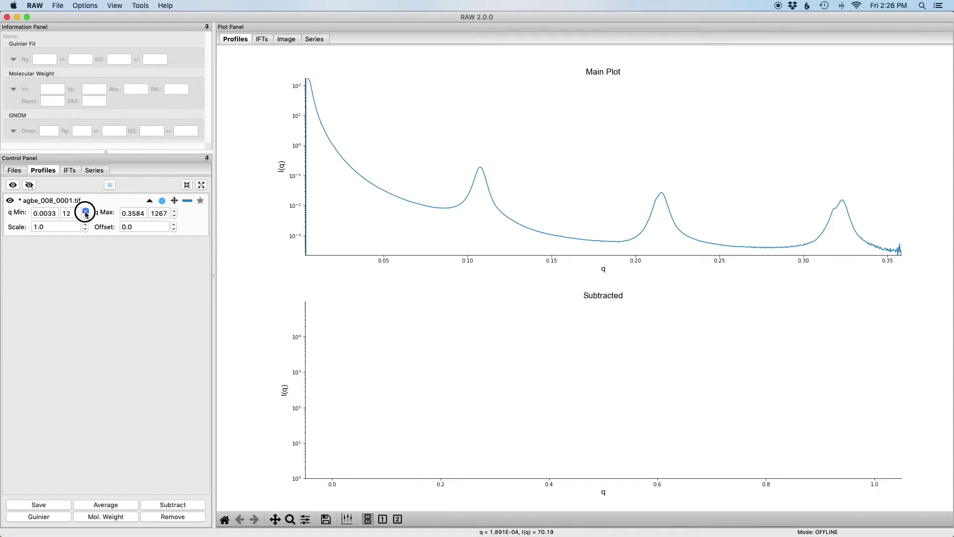
left_click(85, 212)
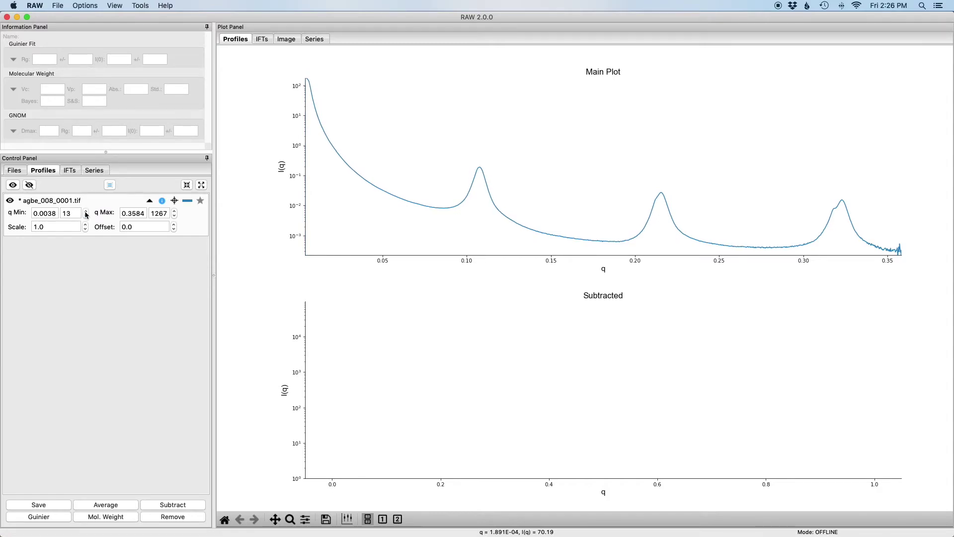
Switch the main plot to log-log axes and recheck the profile's q Min cutoff at point 13
right_click(362, 215)
mouse_move(392, 216)
left_click(450, 235)
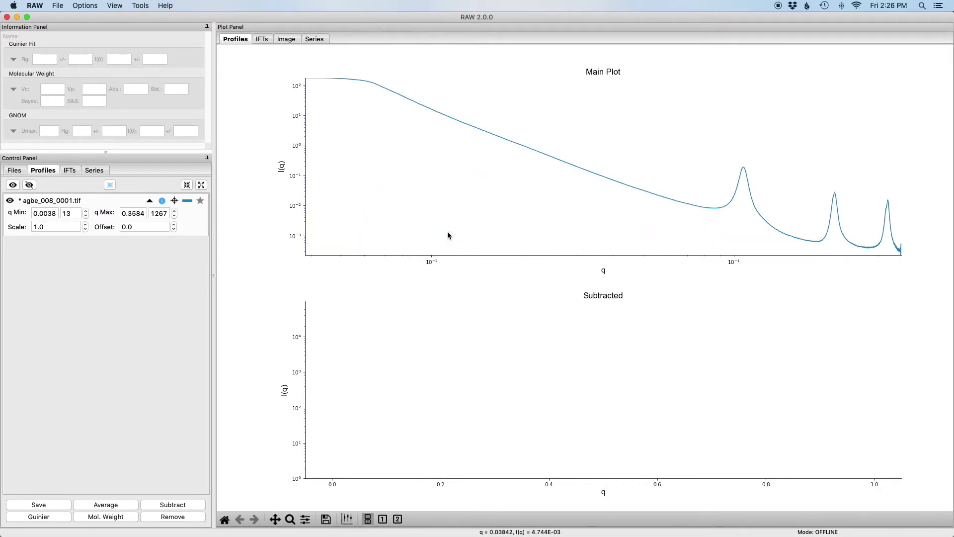
left_click(85, 216)
left_click(85, 211)
Set the radial averaging option for starting plots at q-point number to 13 and accept the options
left_click(80, 5)
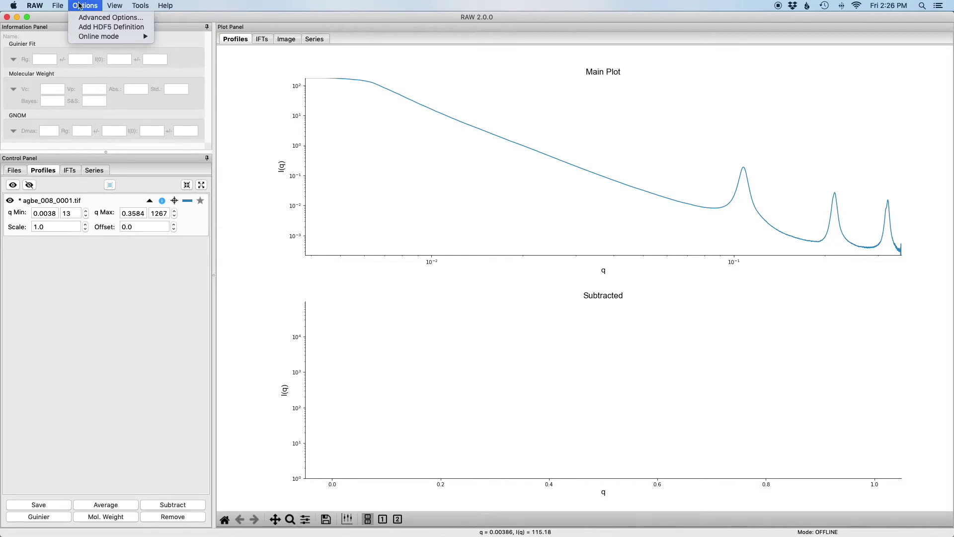
left_click(80, 17)
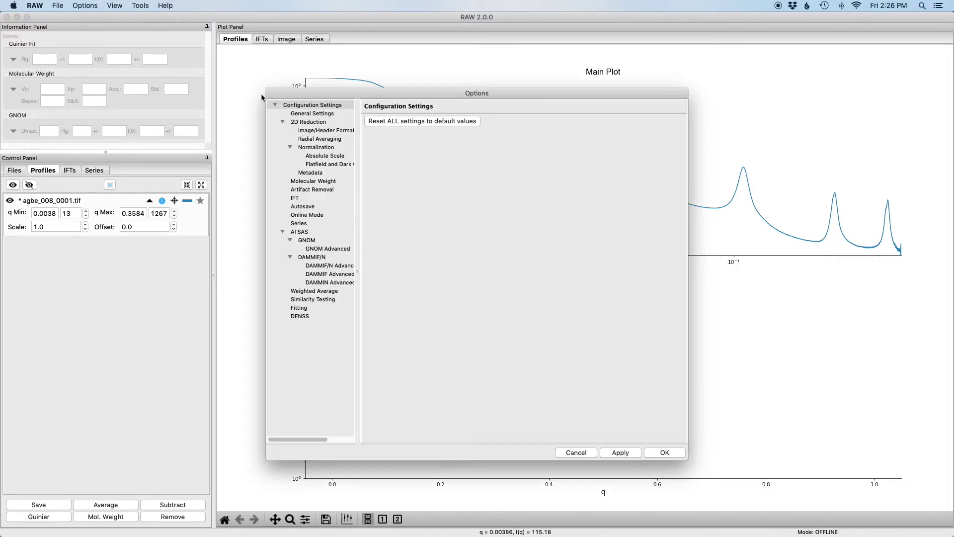
left_click(327, 123)
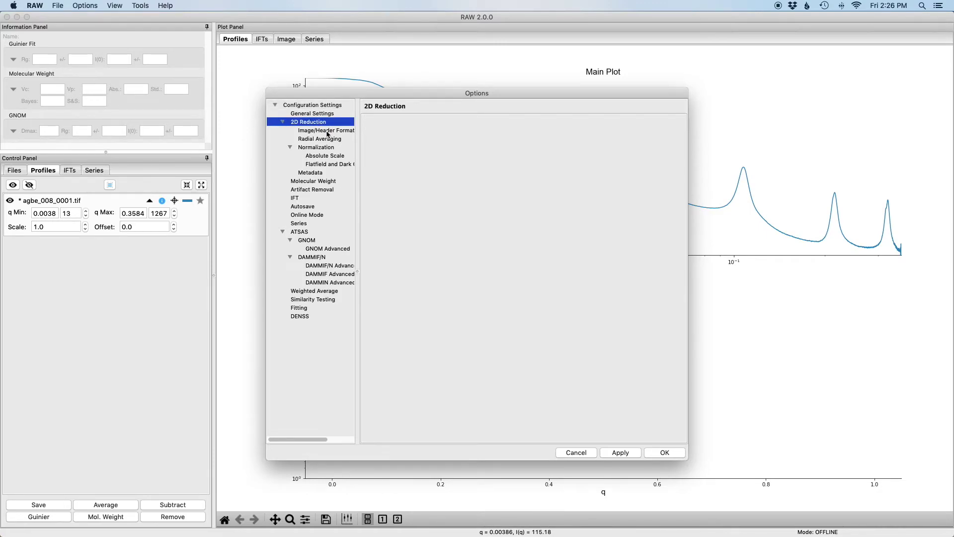
left_click(325, 139)
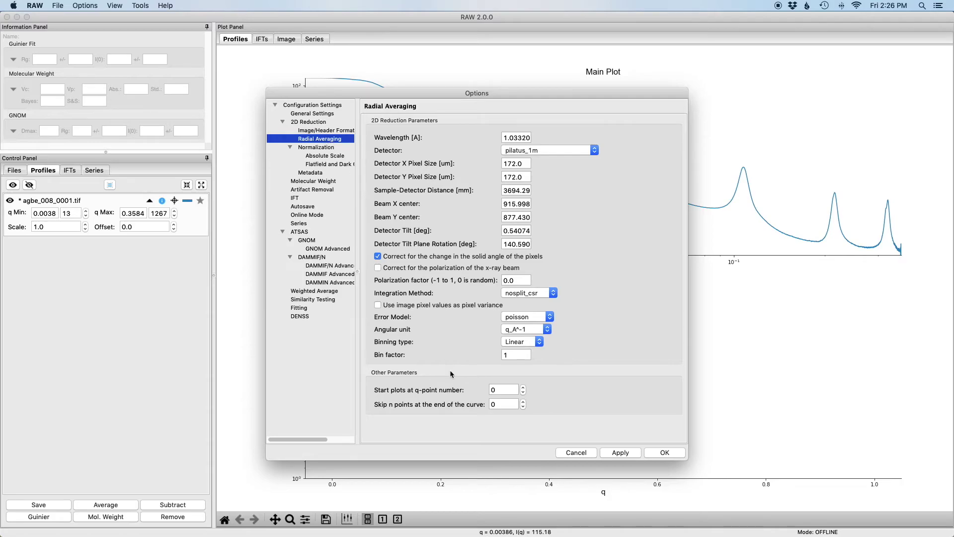
left_click(505, 390)
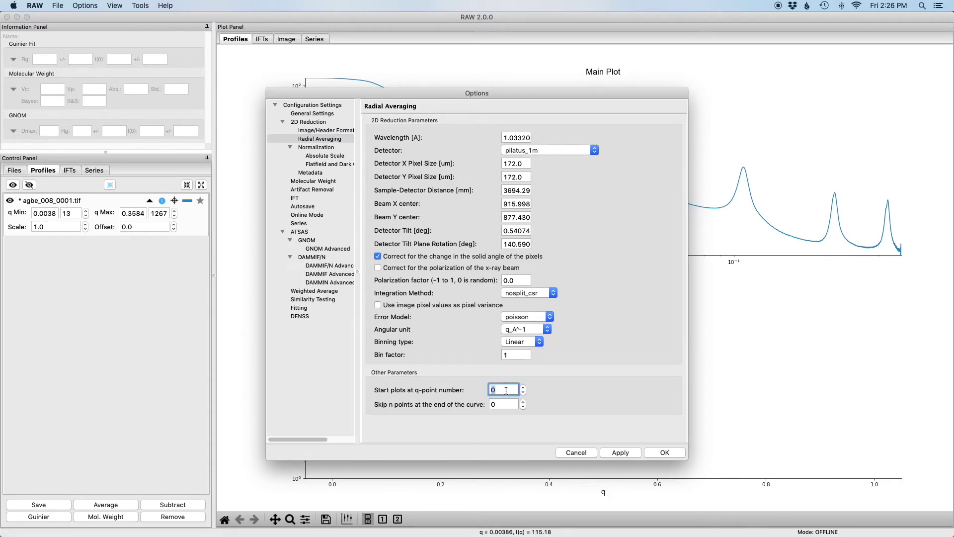
type("13")
left_click(665, 453)
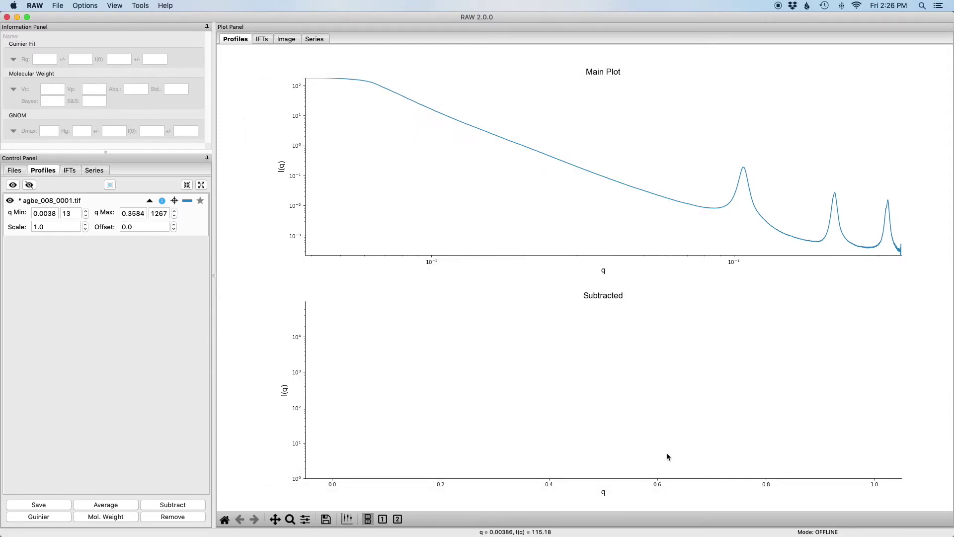
Plot agbe_008_0001.tif again to check the new starting q-point, and collapse the earlier profile's entry in the profile list
left_click(20, 171)
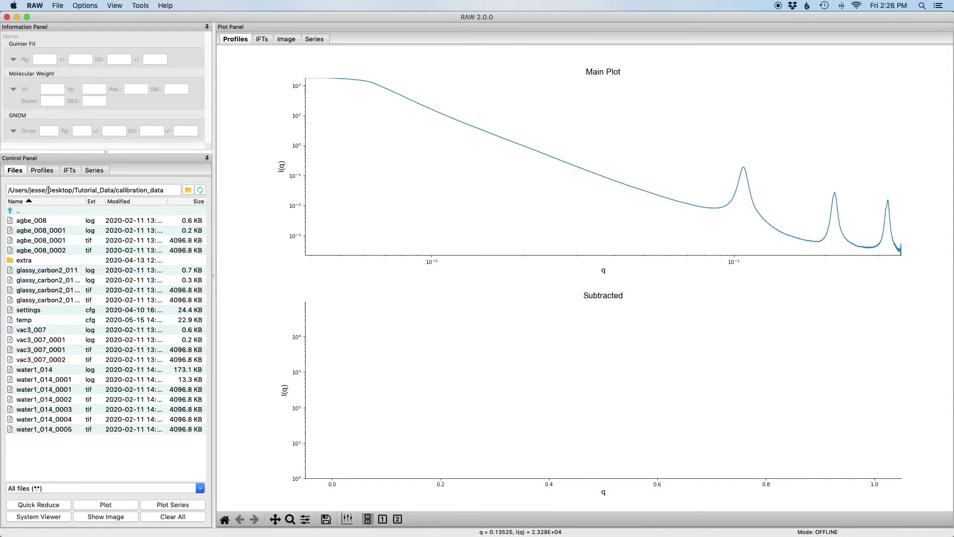
double_click(57, 242)
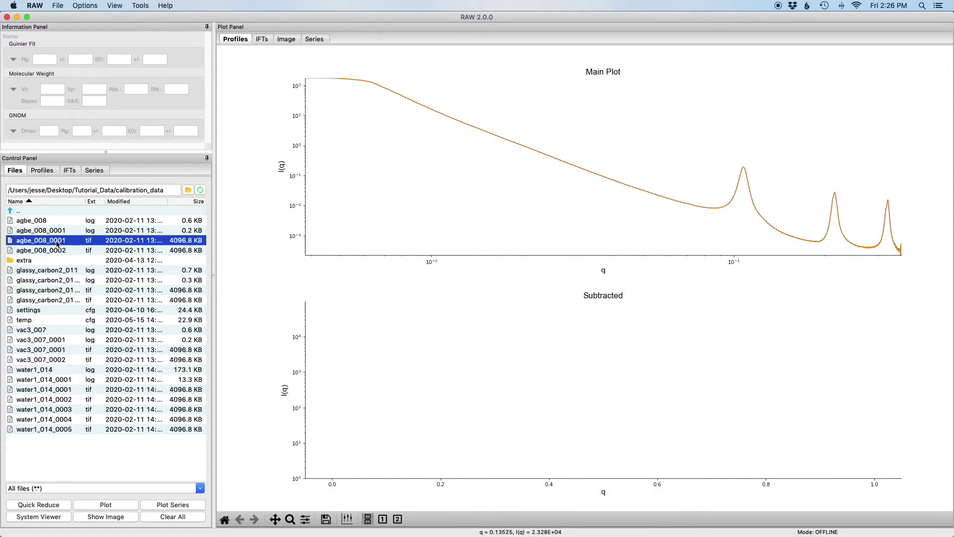
left_click(49, 171)
left_click(149, 200)
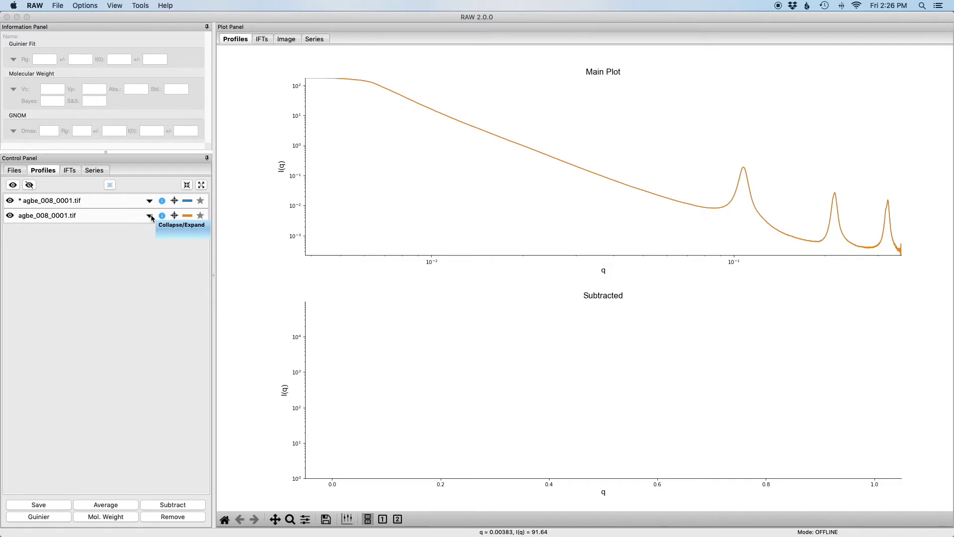
Add a metadata entry with key Detector and value Pilatus3 X 1M to the advanced options, and accept the options
left_click(86, 6)
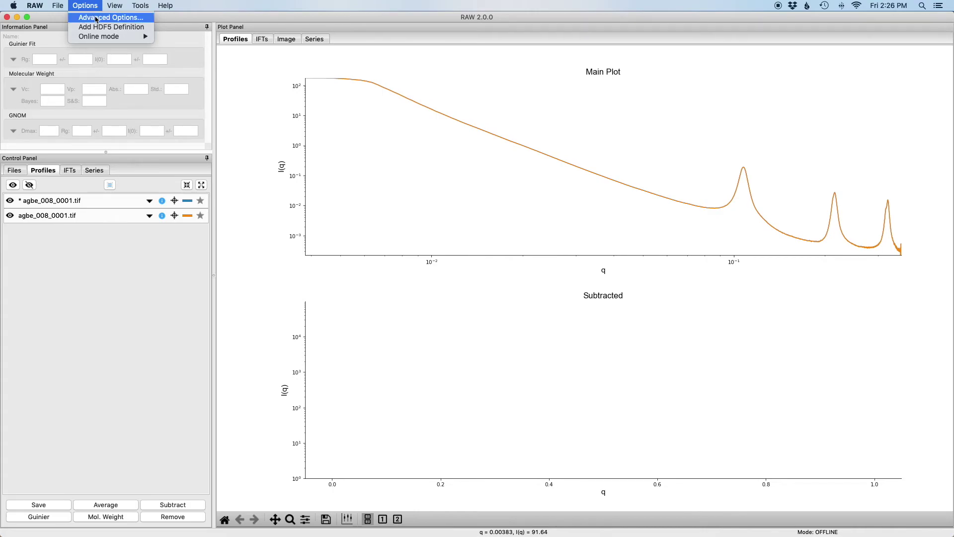
left_click(96, 19)
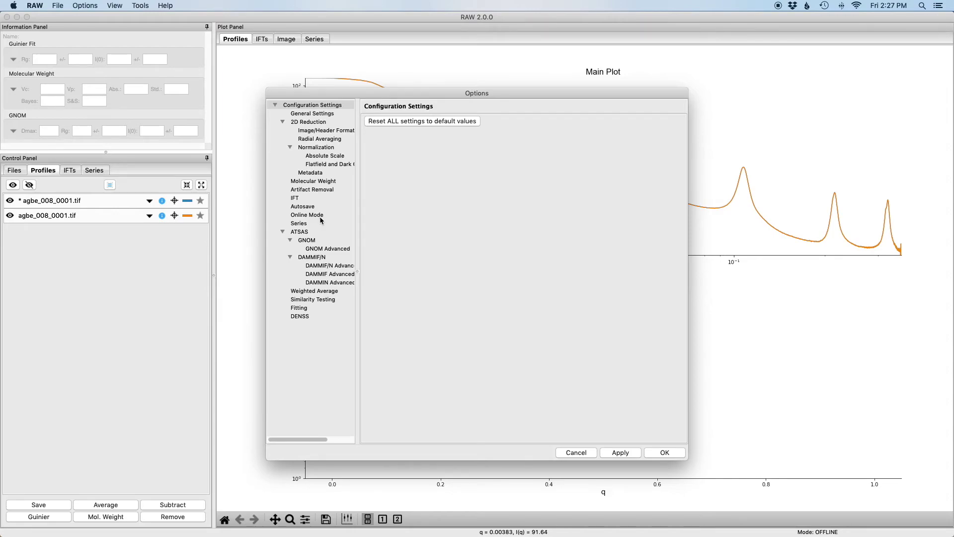
left_click(313, 174)
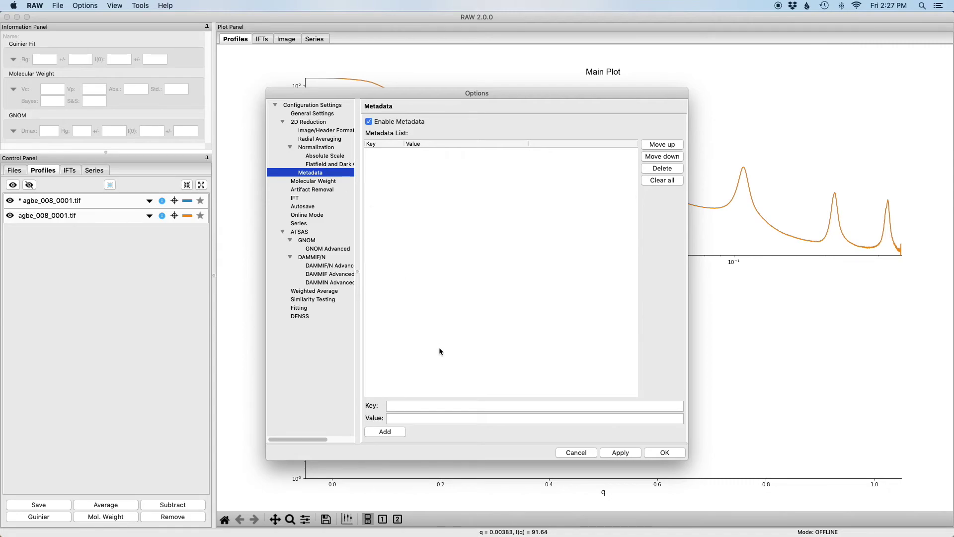
left_click(480, 406)
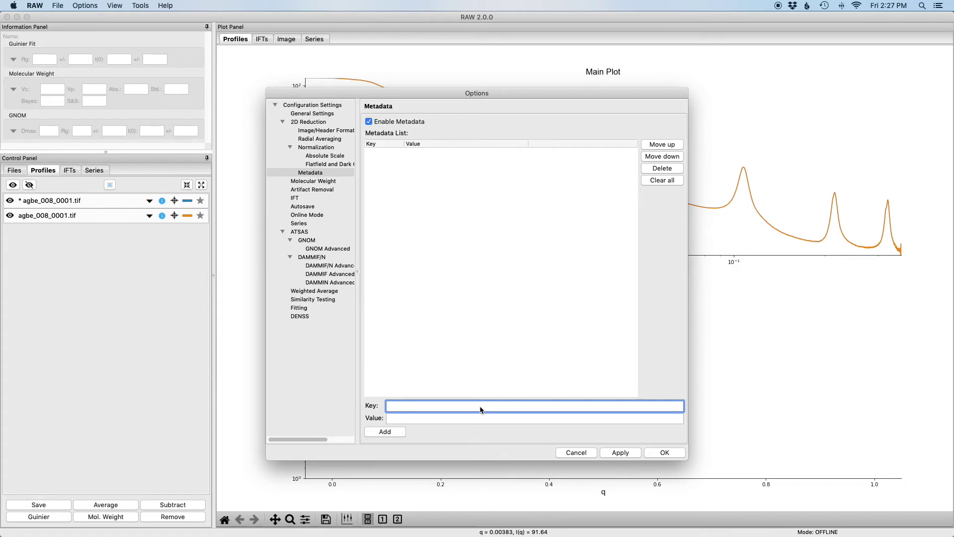
type("Detector")
key("Tab")
type("Pilatus3")
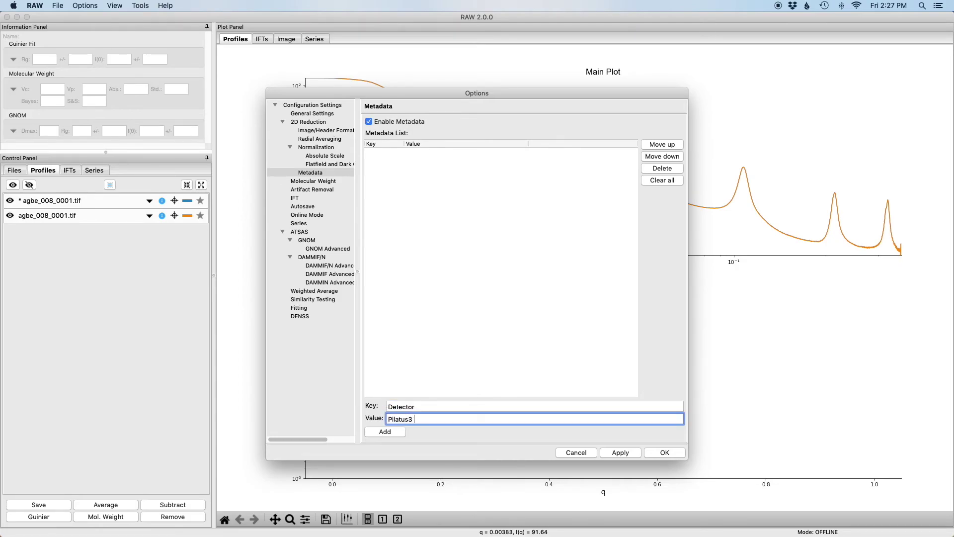
type(" X 1M")
left_click(385, 432)
left_click(664, 453)
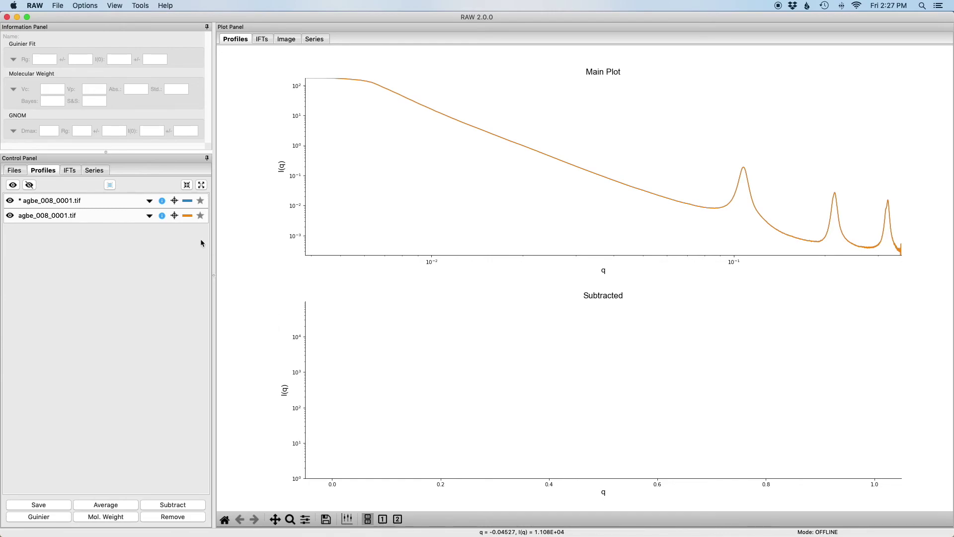
Save the current settings as SAXS.cfg in the calibration_data folder
left_click(59, 5)
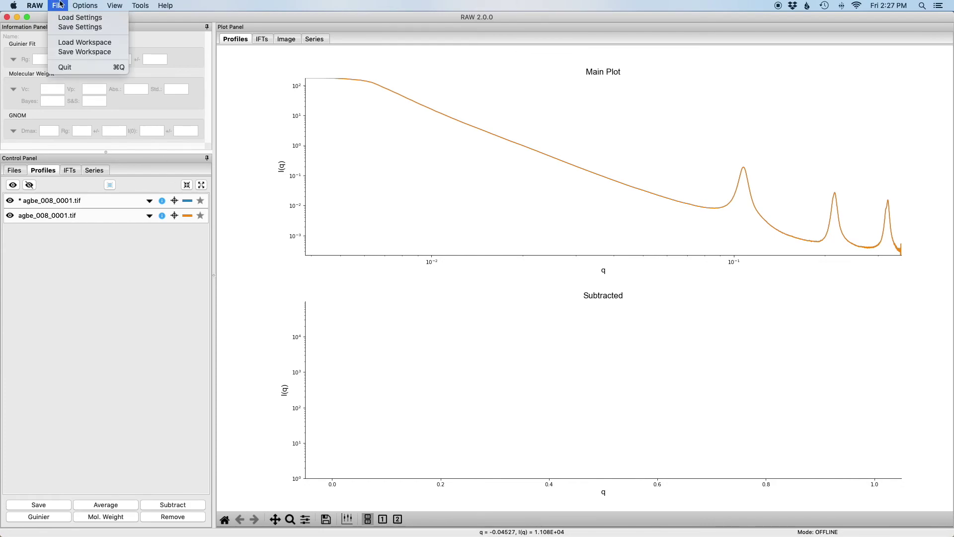
left_click(65, 27)
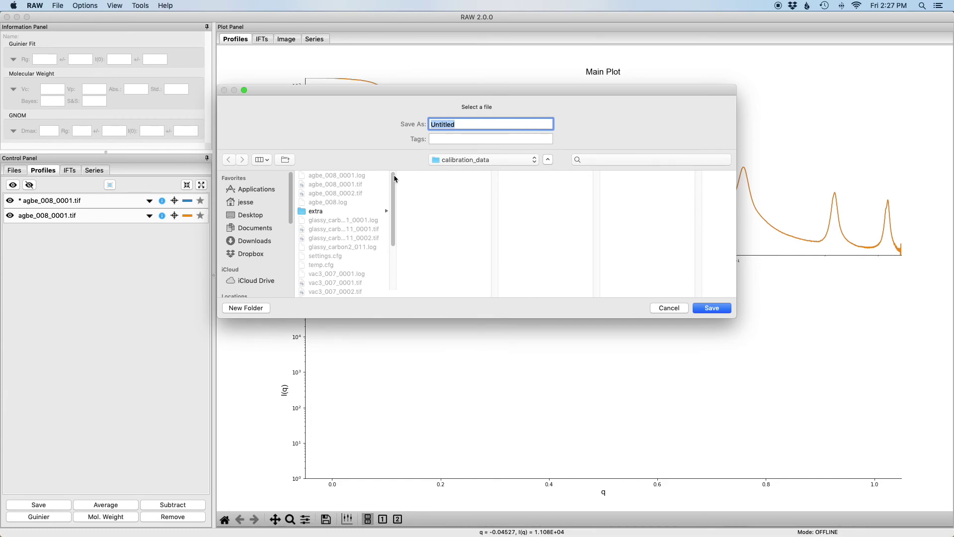
type("SAXS.C")
key("BackSpace")
type("cfg")
key("Return")
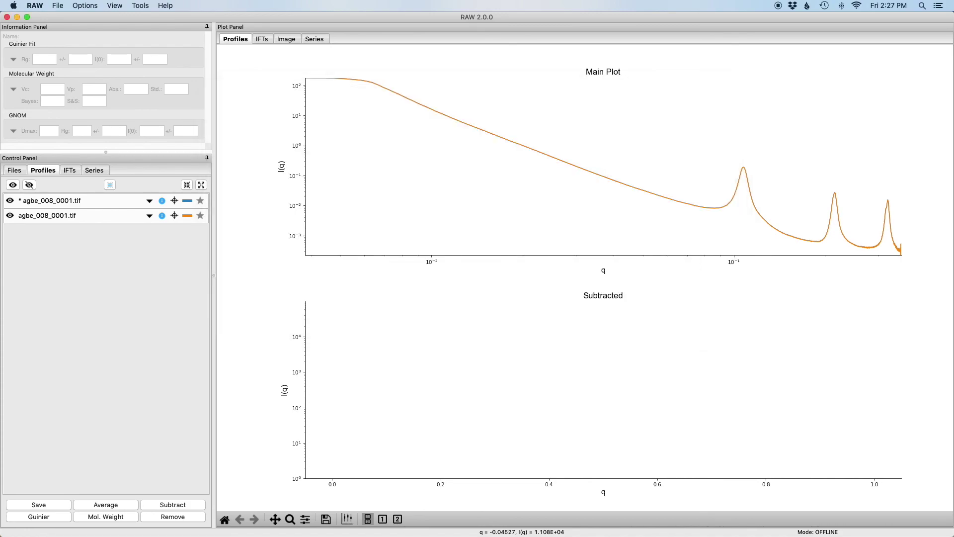